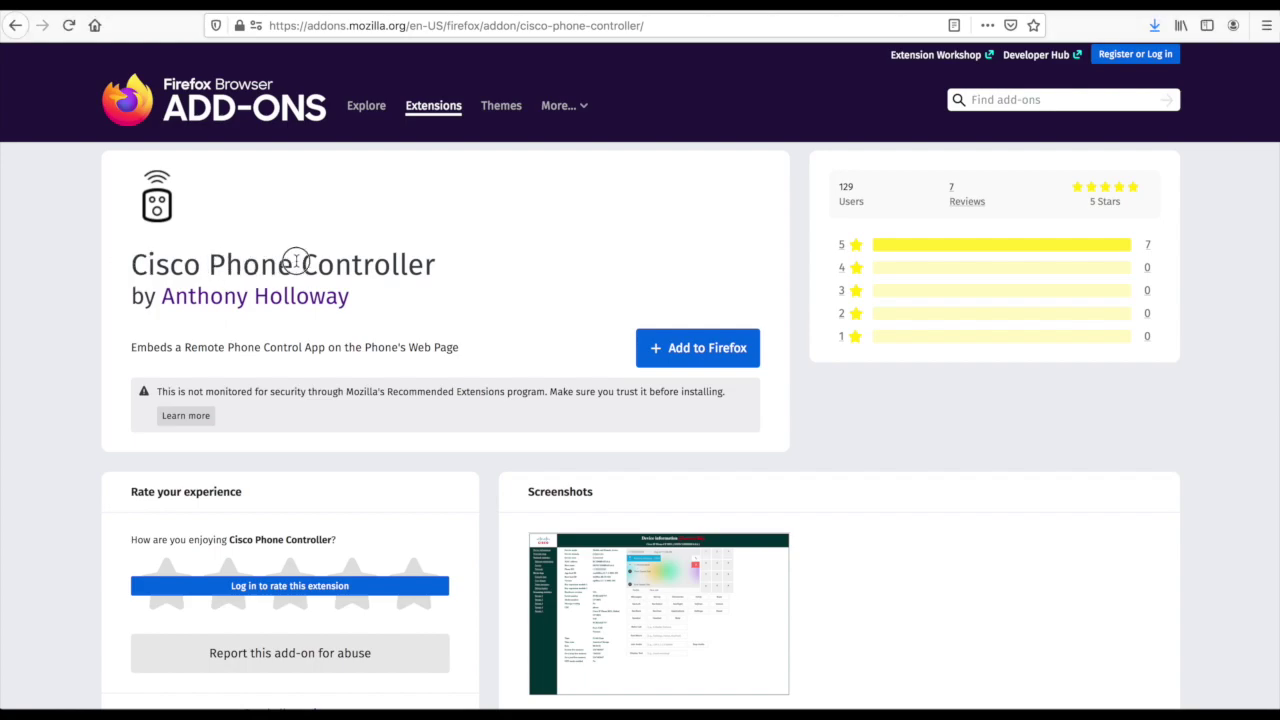
- Review the Cisco Phone Controller extension's page, including its Getting Started instructions and description
left_click_drag(445, 270, 82, 262)
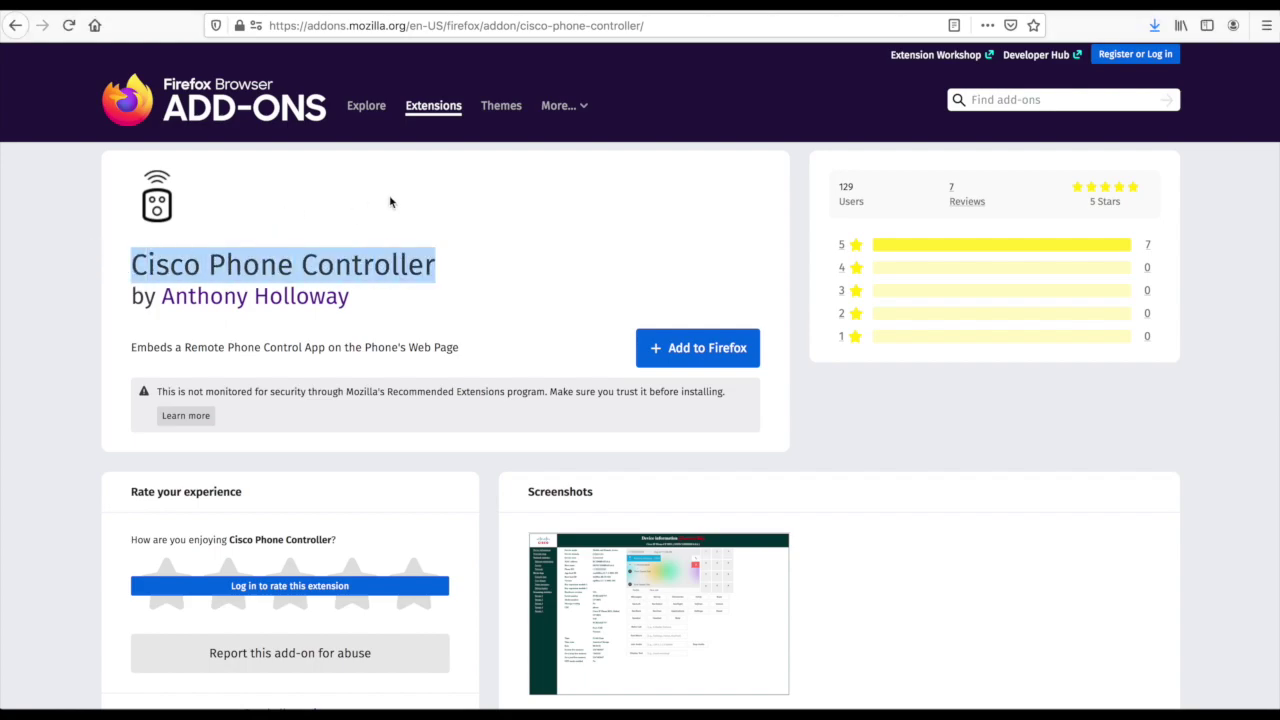
left_click(307, 178)
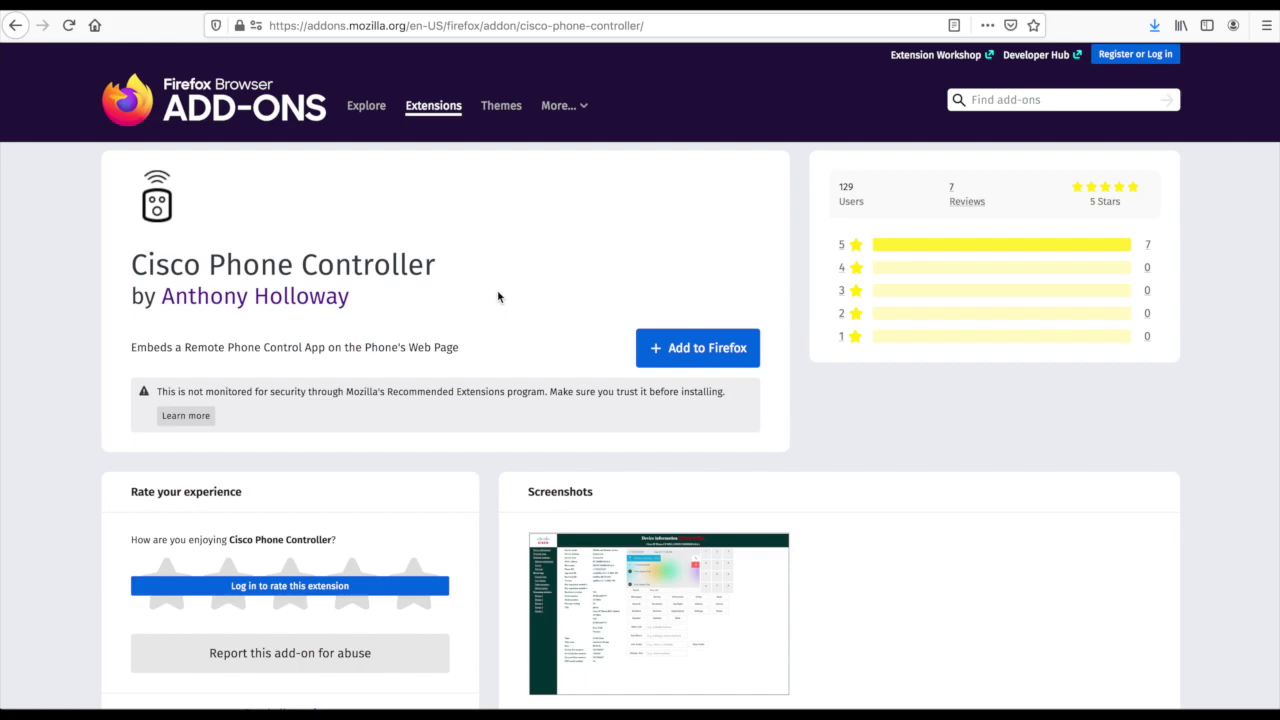
scroll(498, 297, "down", 3)
scroll(664, 413, "down", 5)
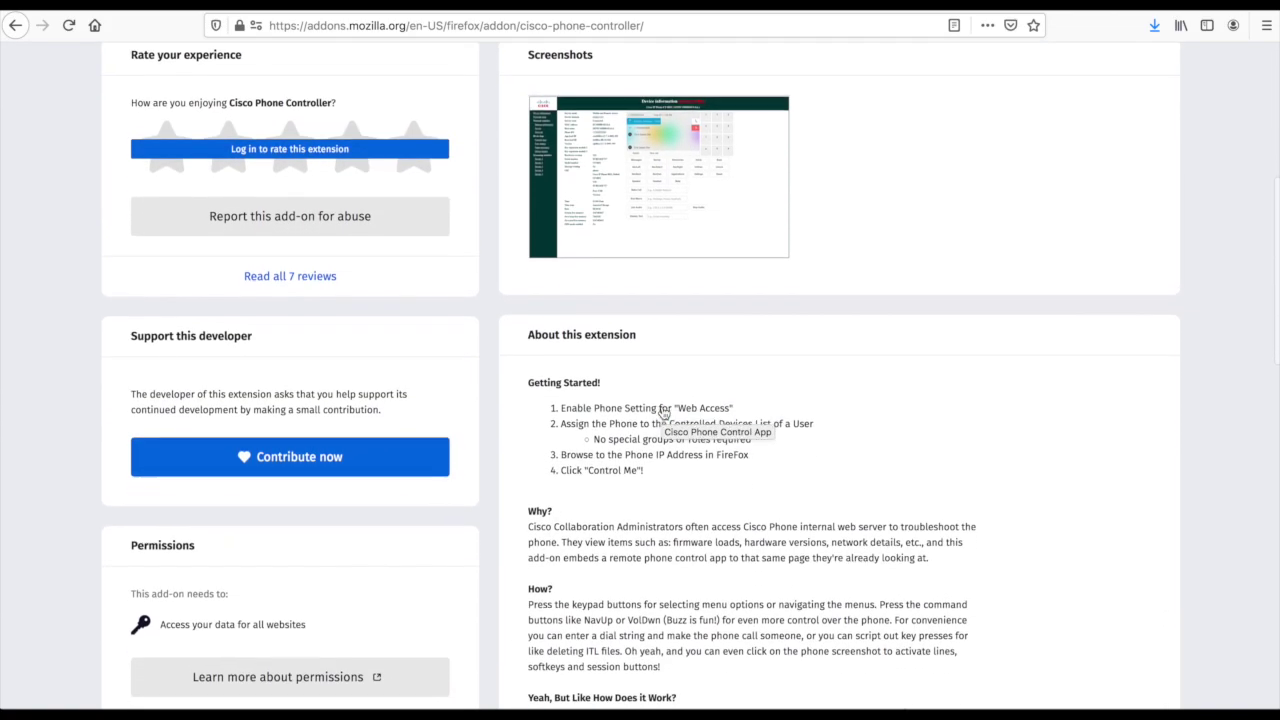
scroll(663, 412, "down", 5)
scroll(663, 412, "up", 6)
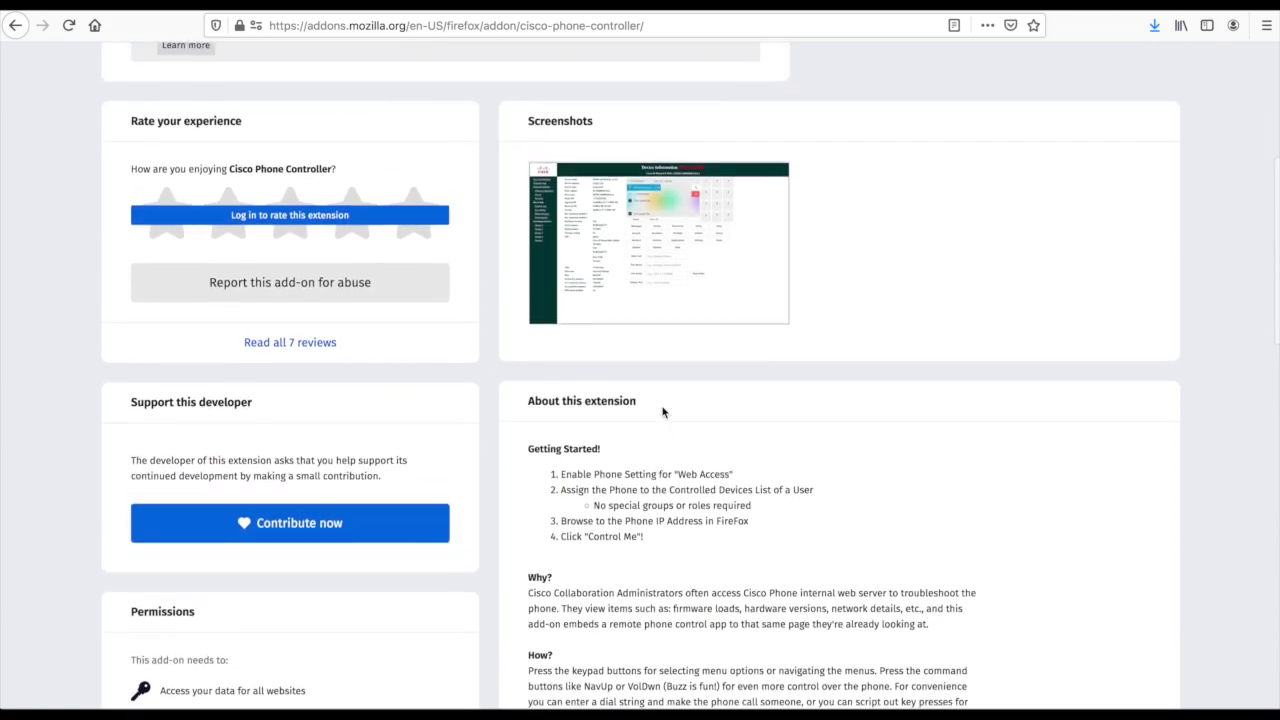
scroll(663, 412, "up", 4)
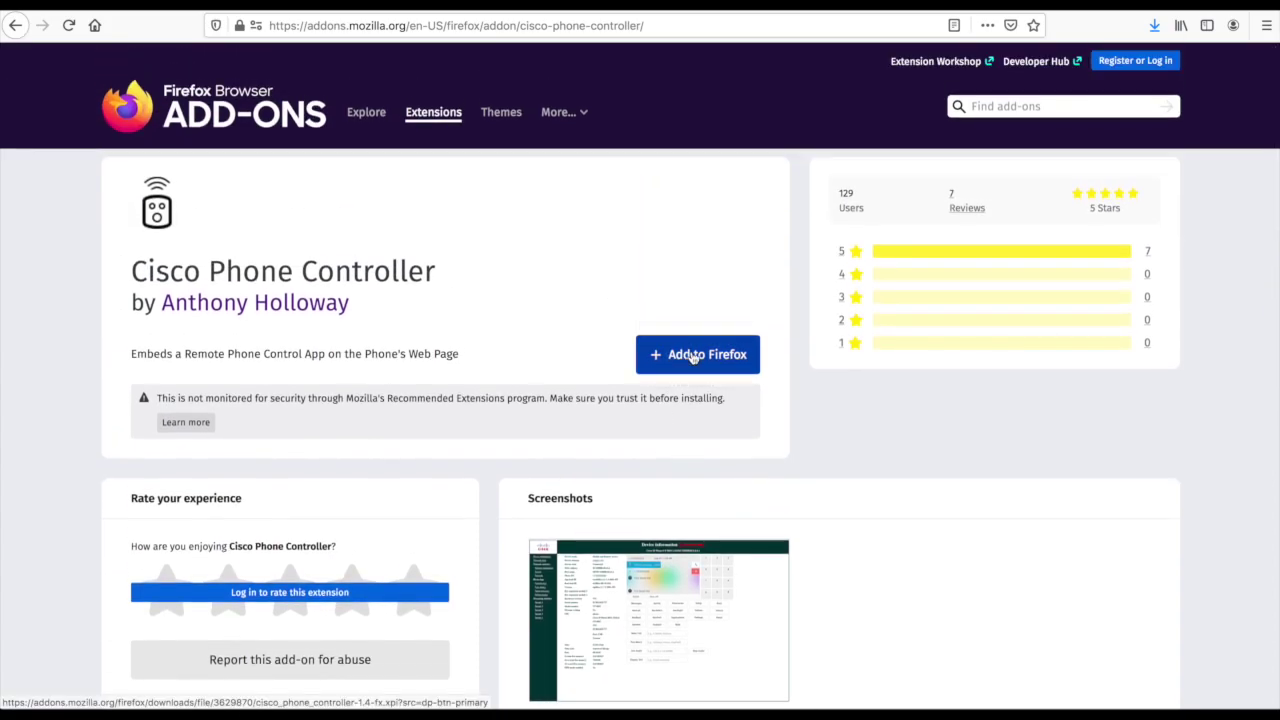
- Install the Cisco Phone Controller extension in Firefox, granting the requested permission and dismissing the installation notice
left_click(692, 357)
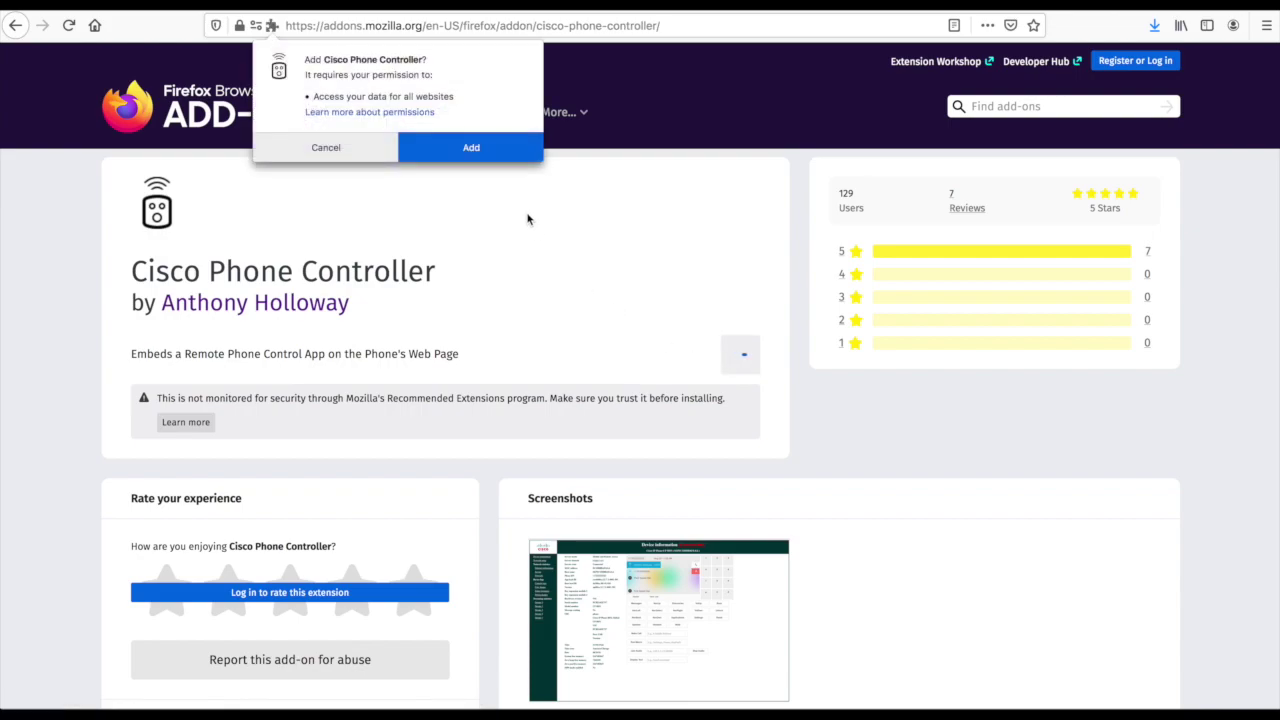
left_click(472, 150)
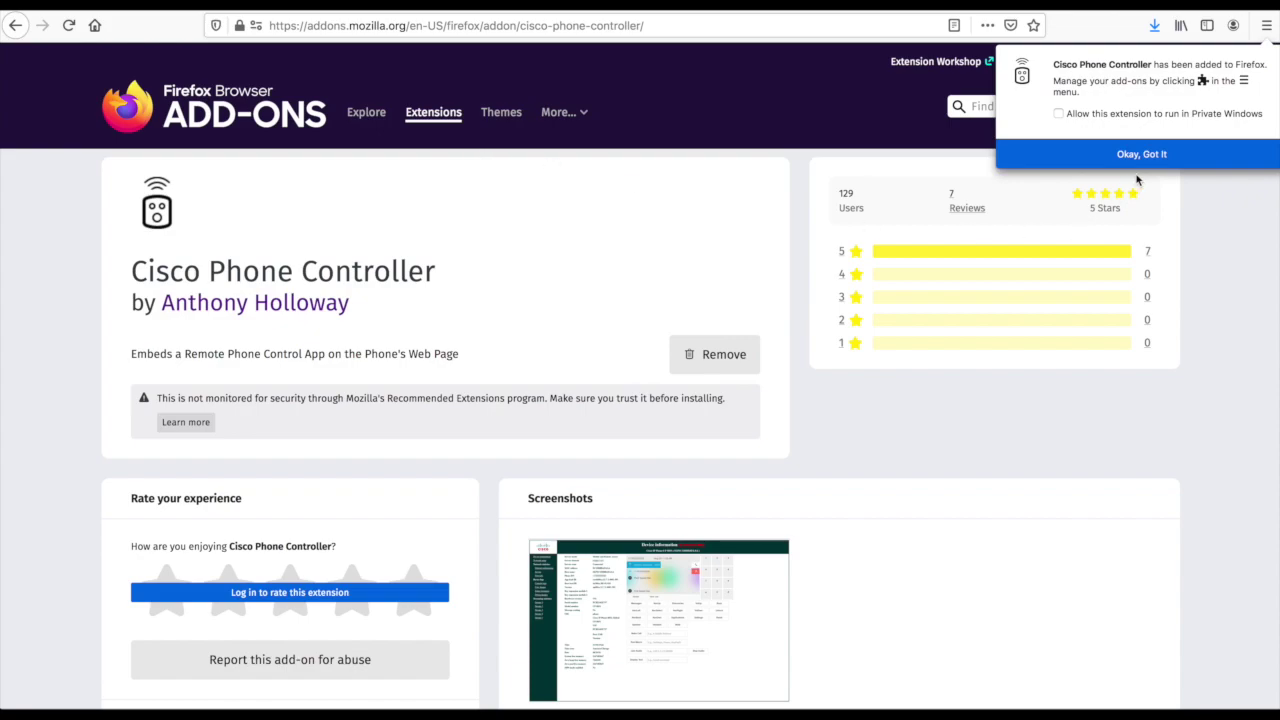
left_click(1141, 155)
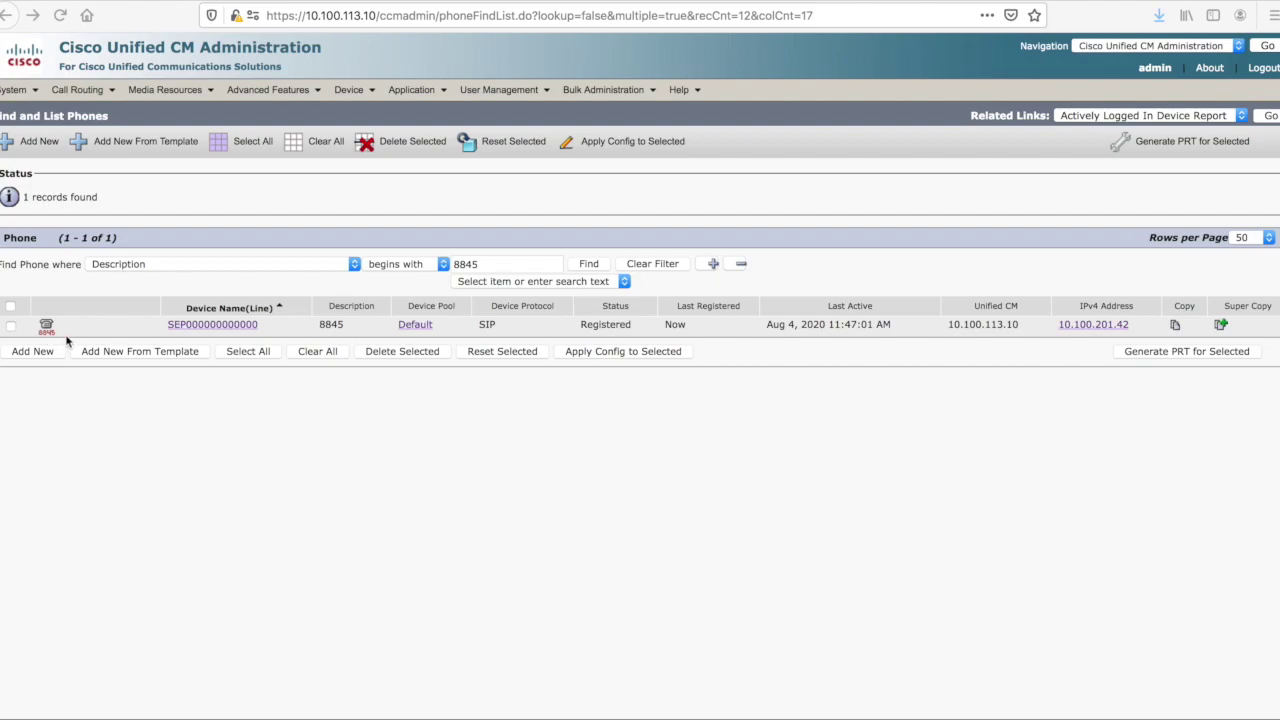
- Open the configuration of the phone described as 8845 and check its Web Access setting
left_click(211, 324)
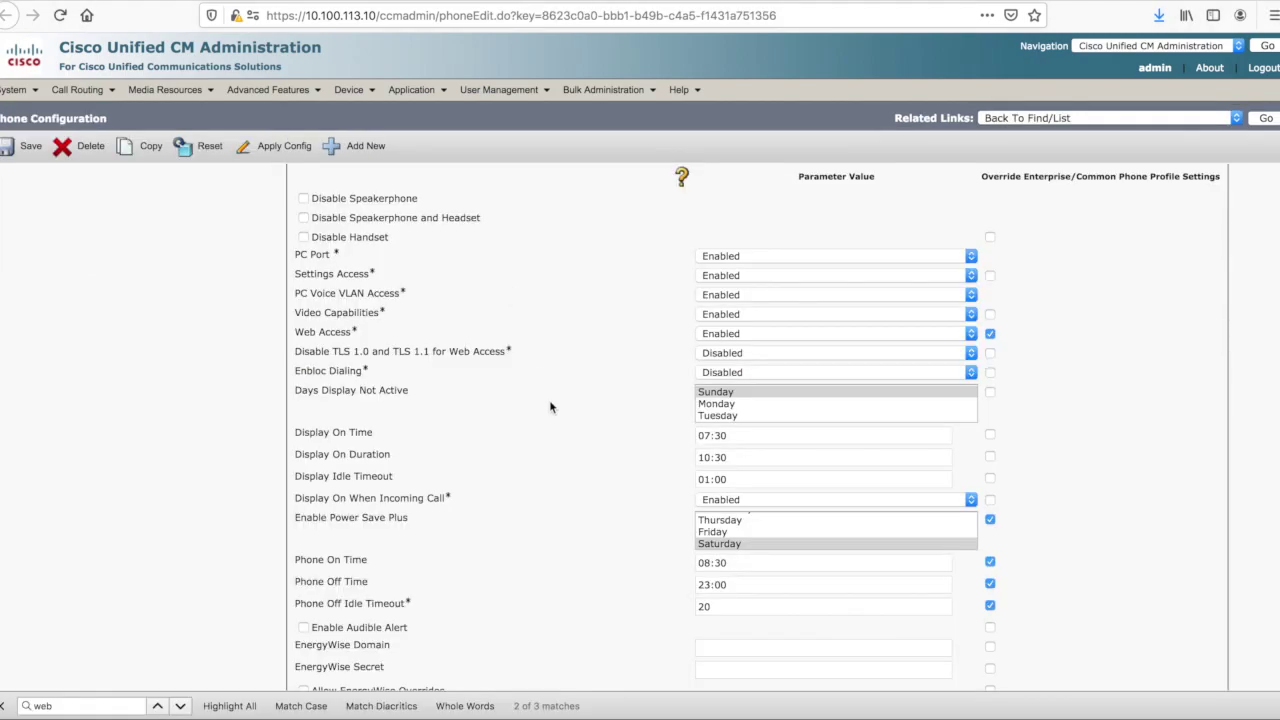
scroll(549, 407, "down", 1)
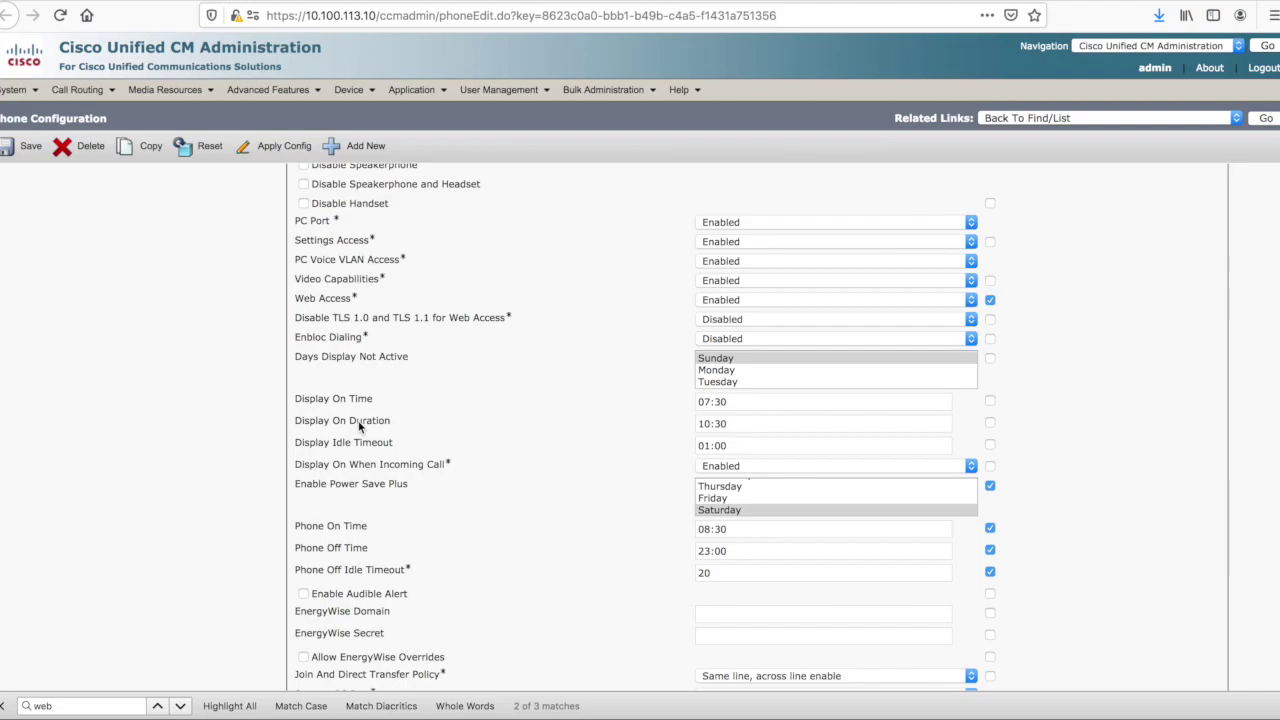
left_click(307, 303)
left_click_drag(307, 303, 352, 300)
scroll(766, 298, "up", 1)
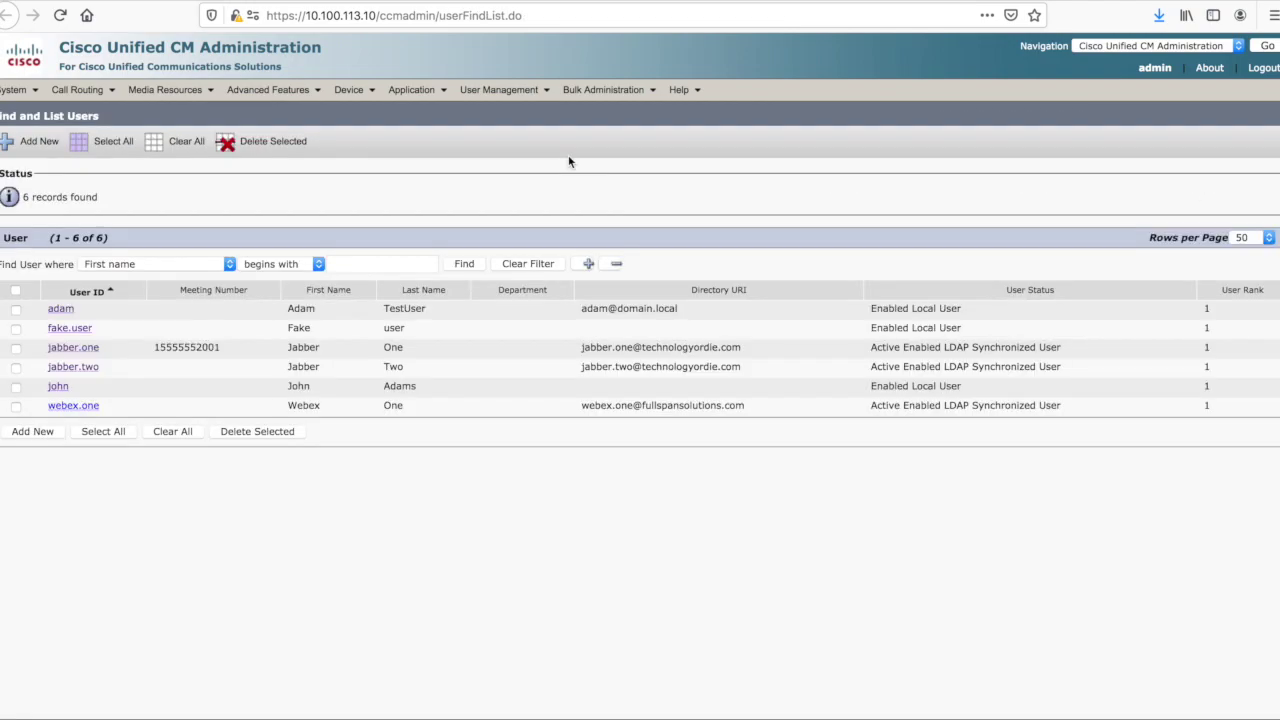
- Open the first listed end user's Controlled Devices and select the 8845 phone in the user's device association
mouse_move(540, 99)
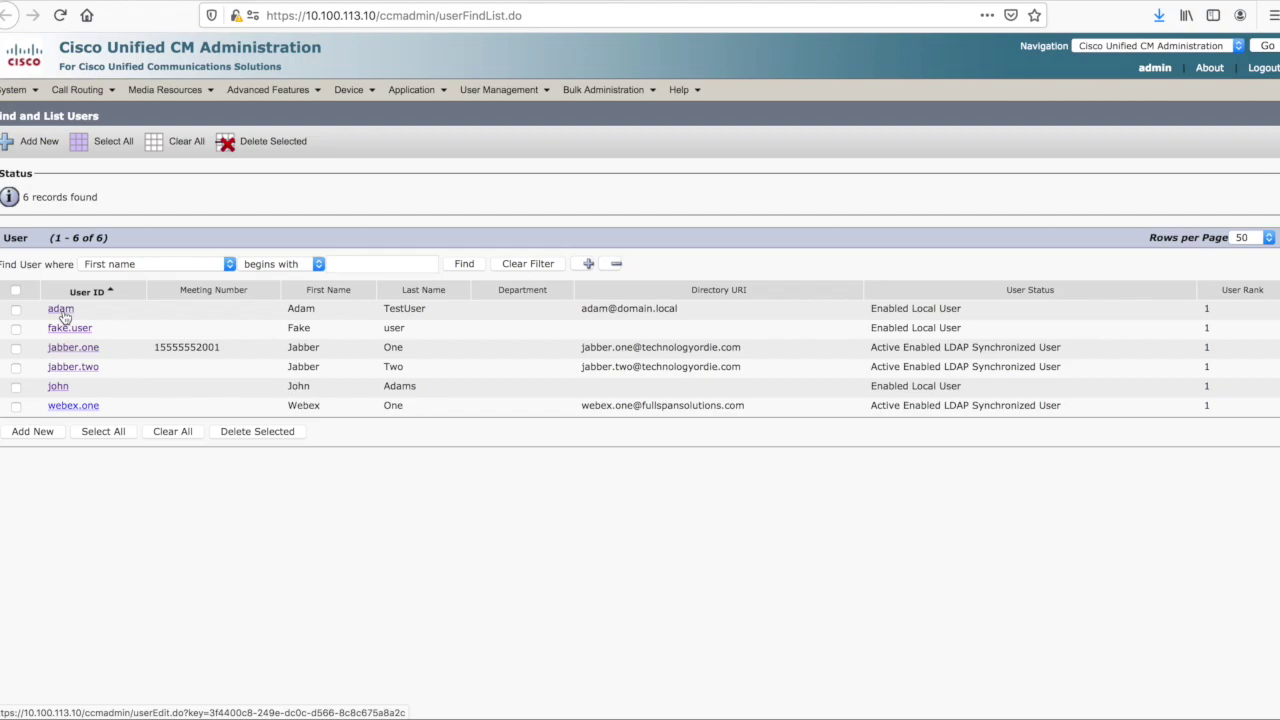
left_click(62, 311)
scroll(529, 290, "down", 5)
scroll(529, 293, "down", 5)
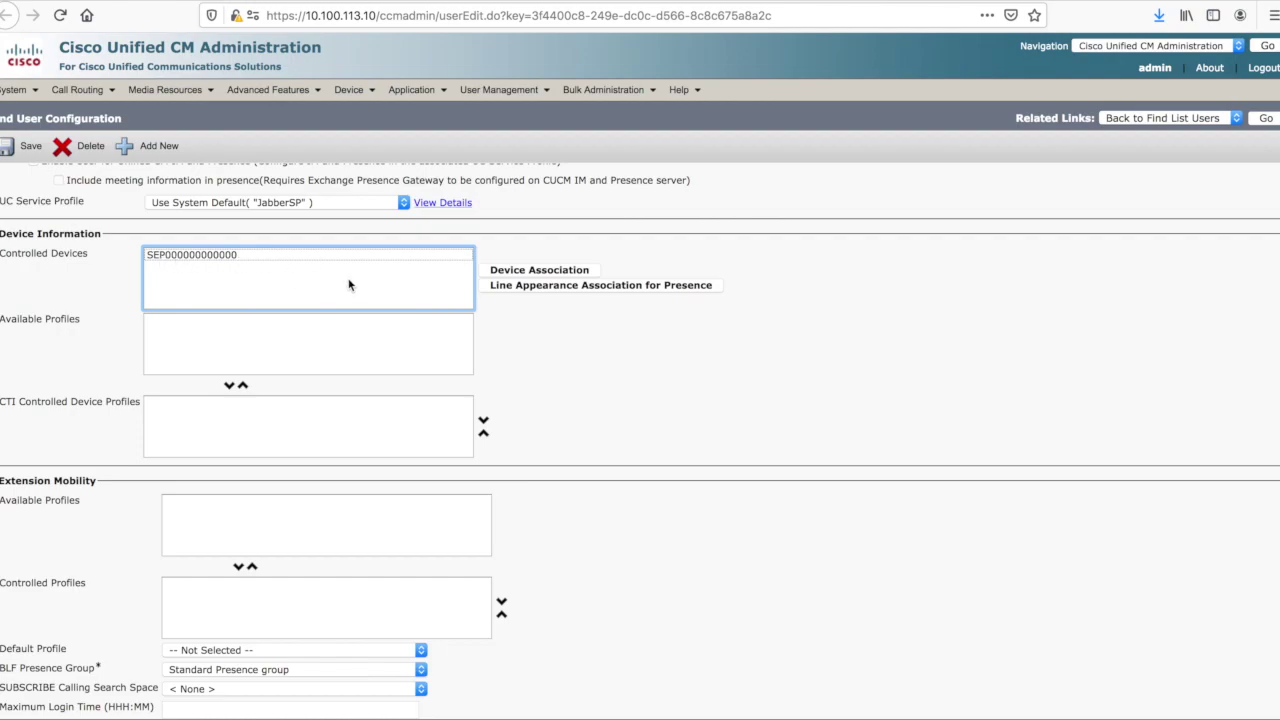
left_click(509, 271)
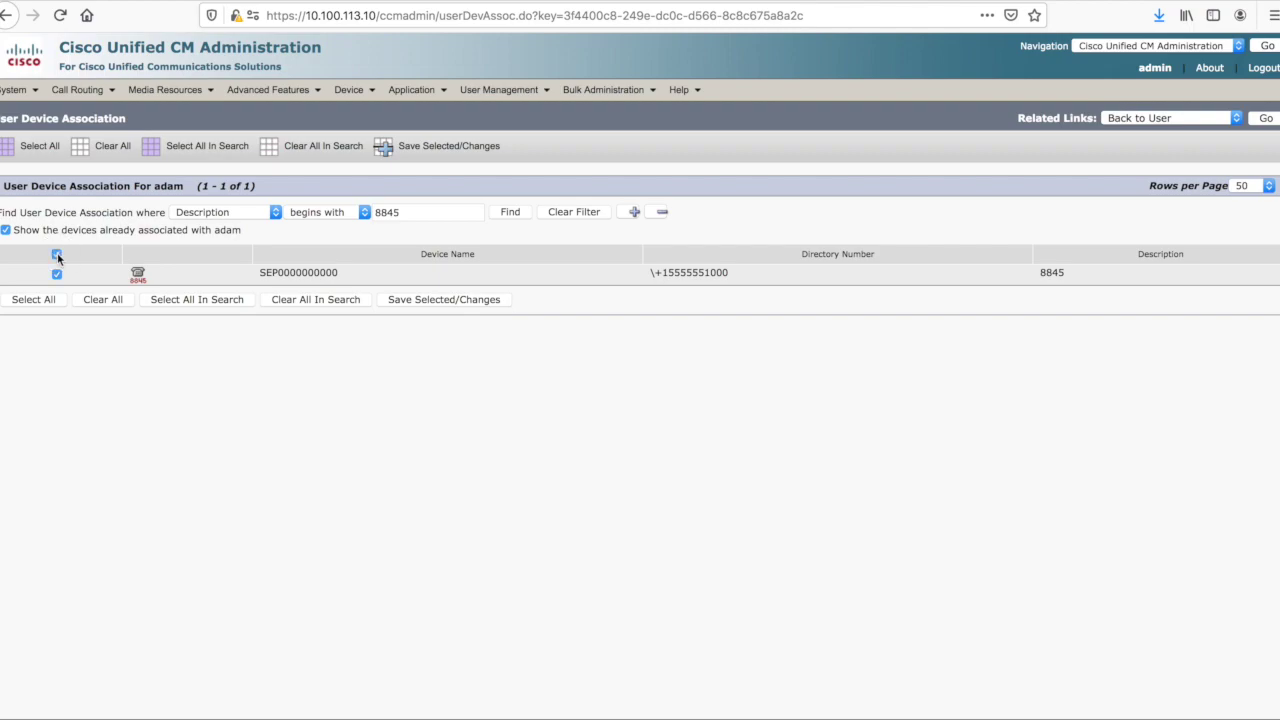
left_click(56, 255)
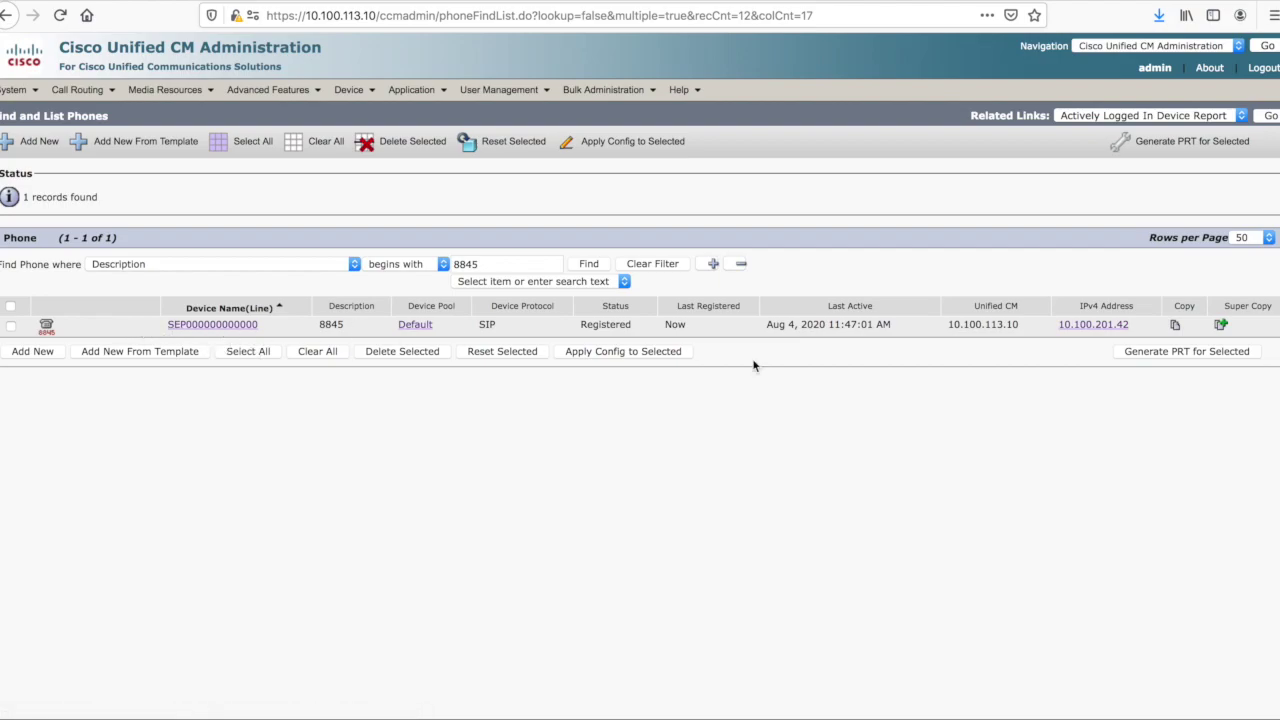
- Open the 8845 phone's web page from its IPv4 address, start Control Me, and enter the user name and password
left_click(1093, 326)
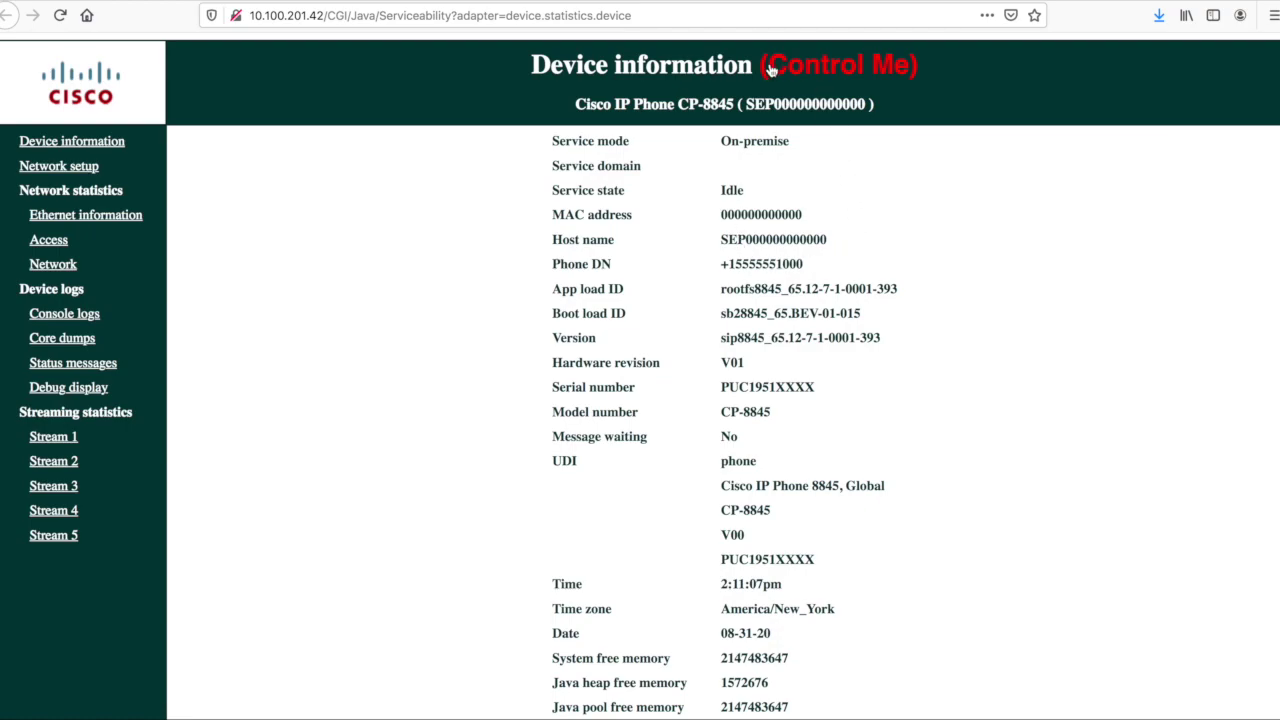
left_click(836, 68)
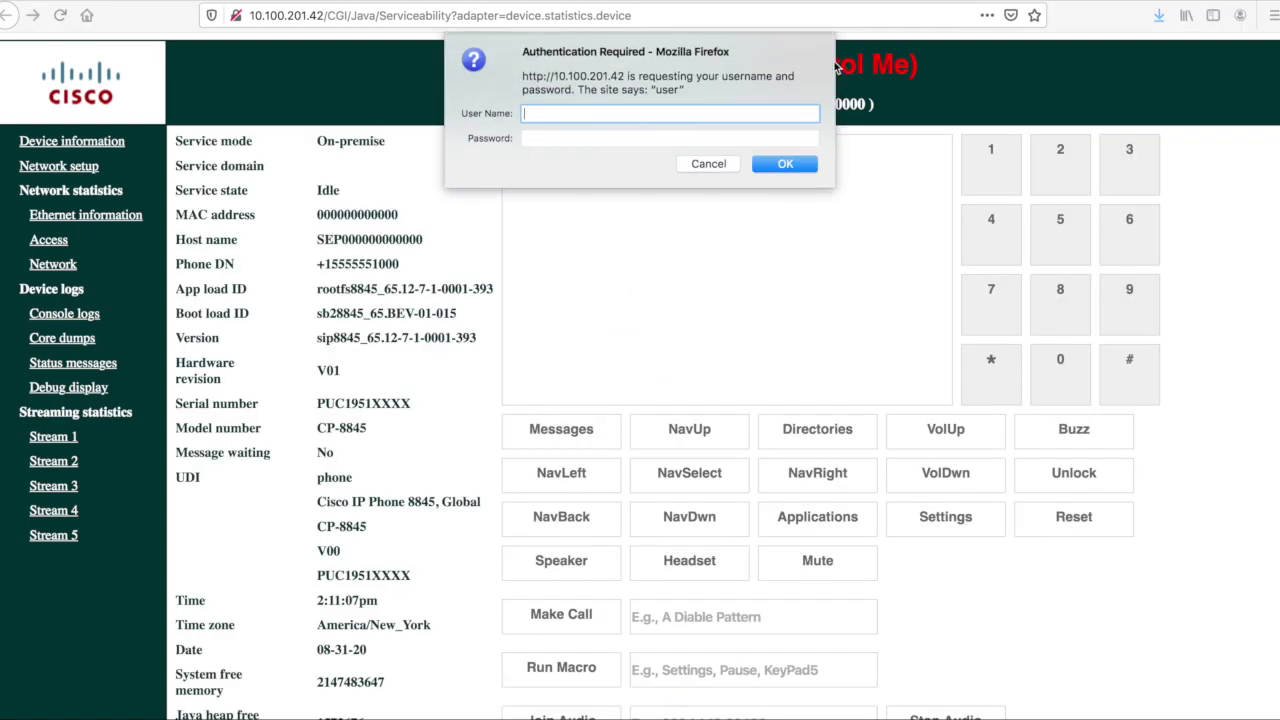
type("adam")
key("Tab")
type("*******")
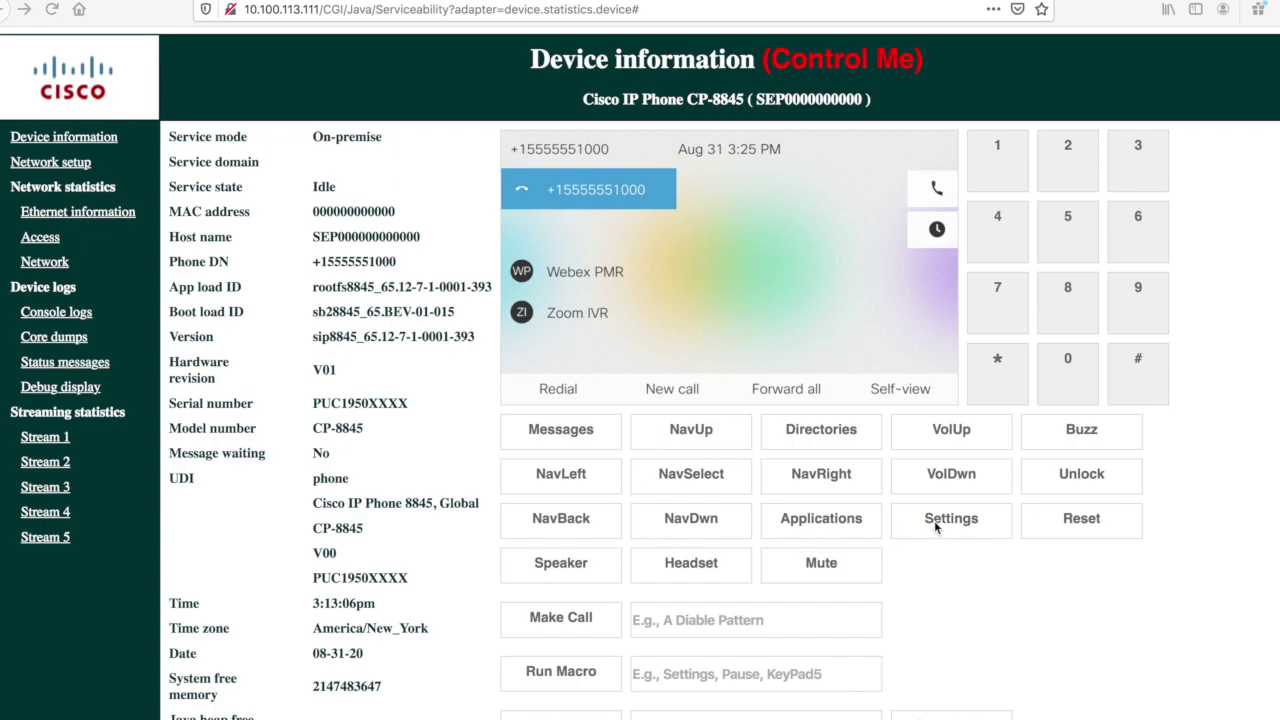
- Examine the remote control commands on the phone's page and read the full message in the Display Text field
scroll(918, 548, "down", 3)
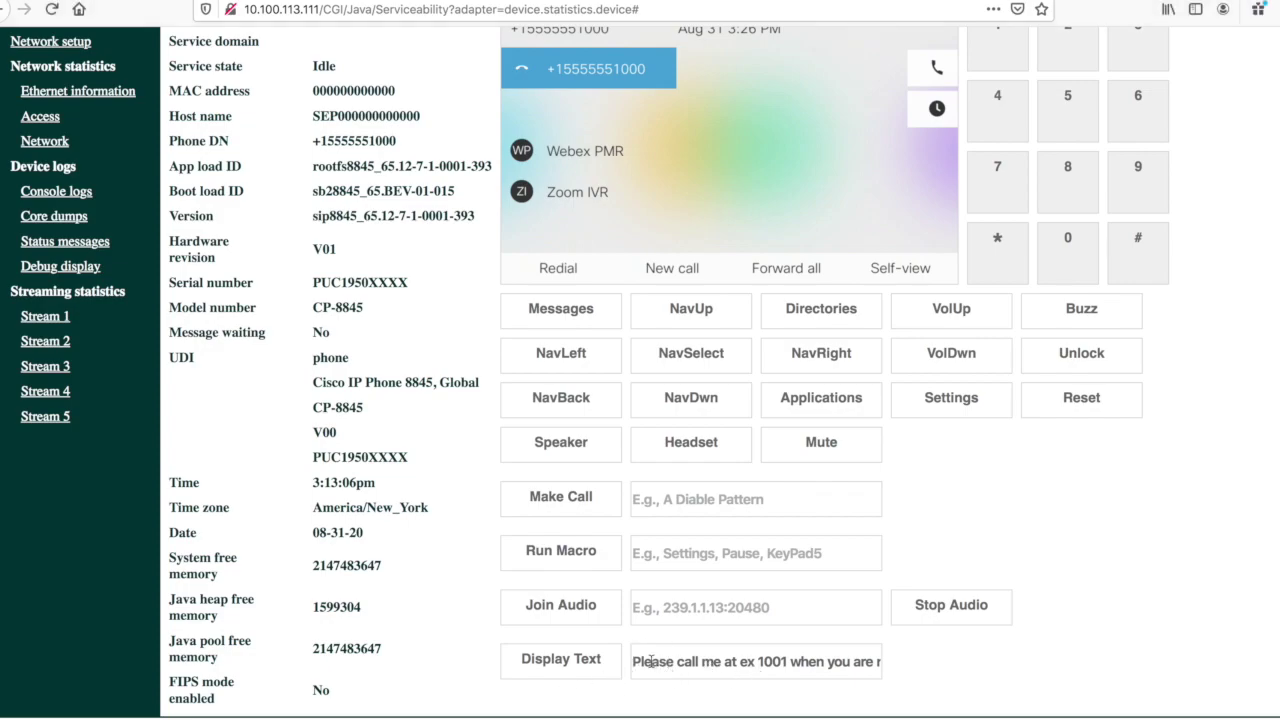
left_click_drag(638, 661, 877, 659)
left_click(730, 663)
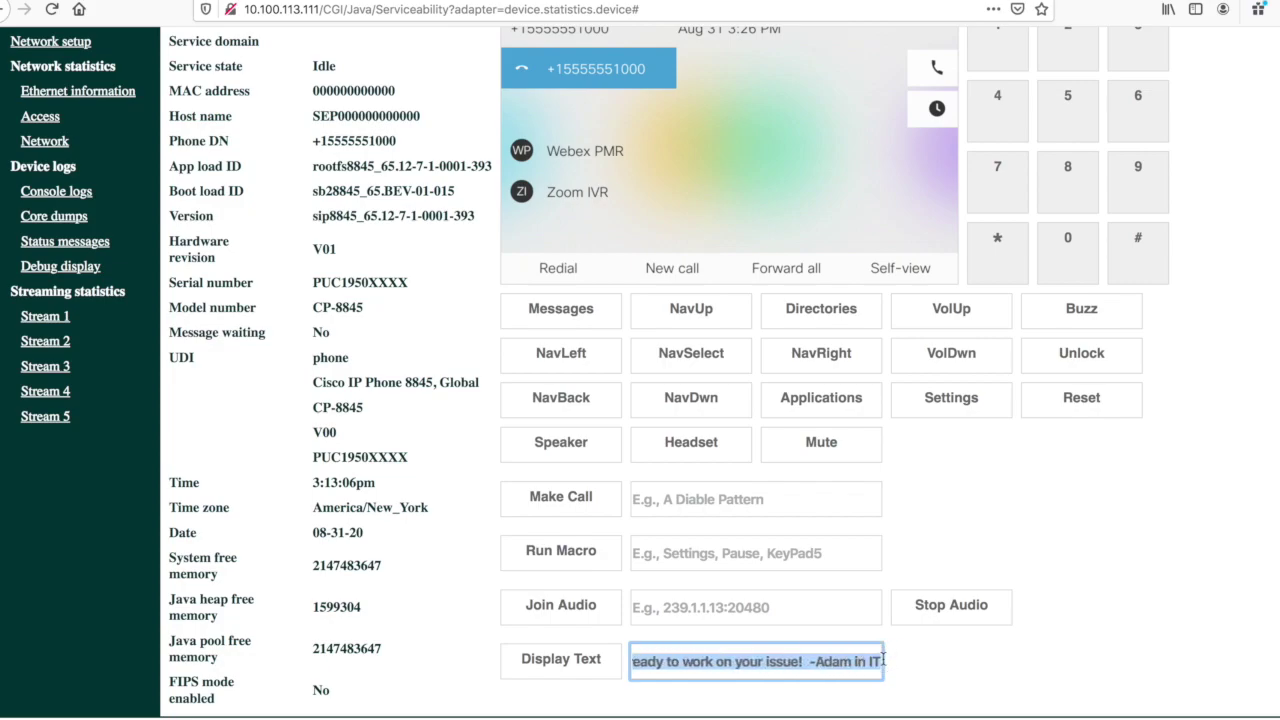
left_click(877, 659)
left_click_drag(777, 660, 565, 660)
left_click(691, 659)
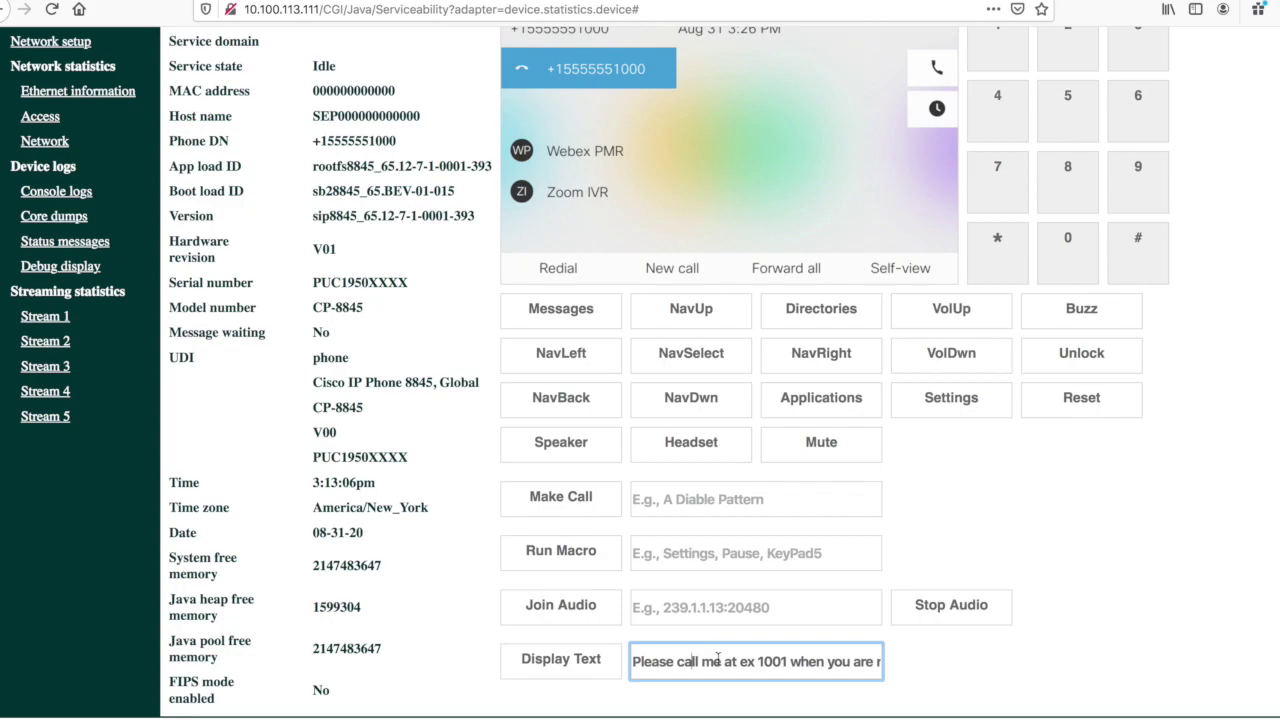
scroll(717, 660, "up", 2)
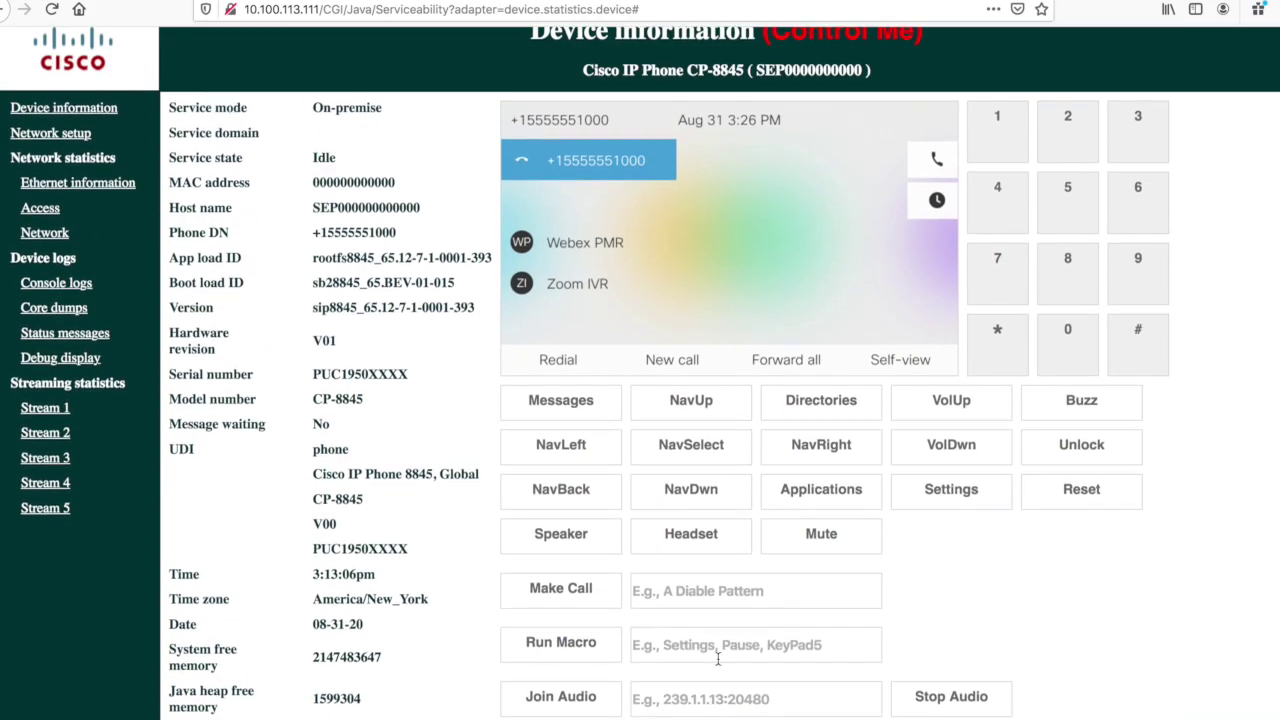
scroll(717, 658, "up", 1)
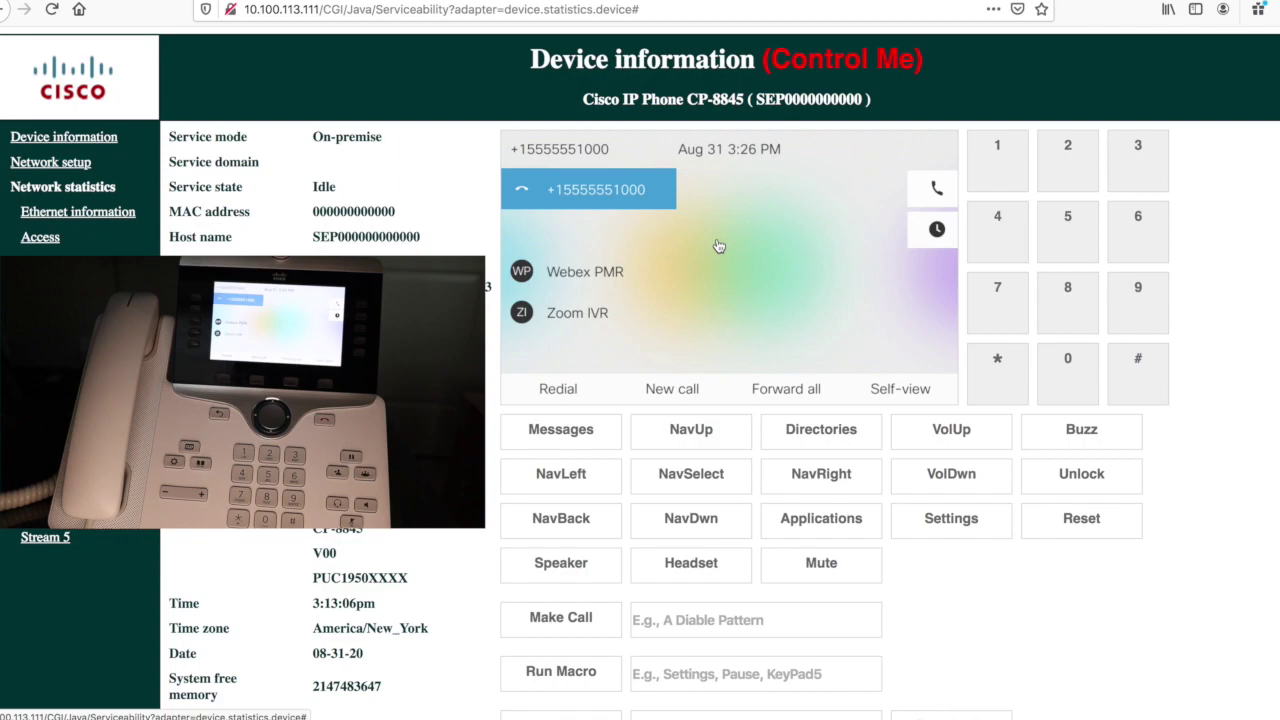
- Place a test call from the phone's remote keypad using the digits 1 and 0, and end it
left_click(997, 160)
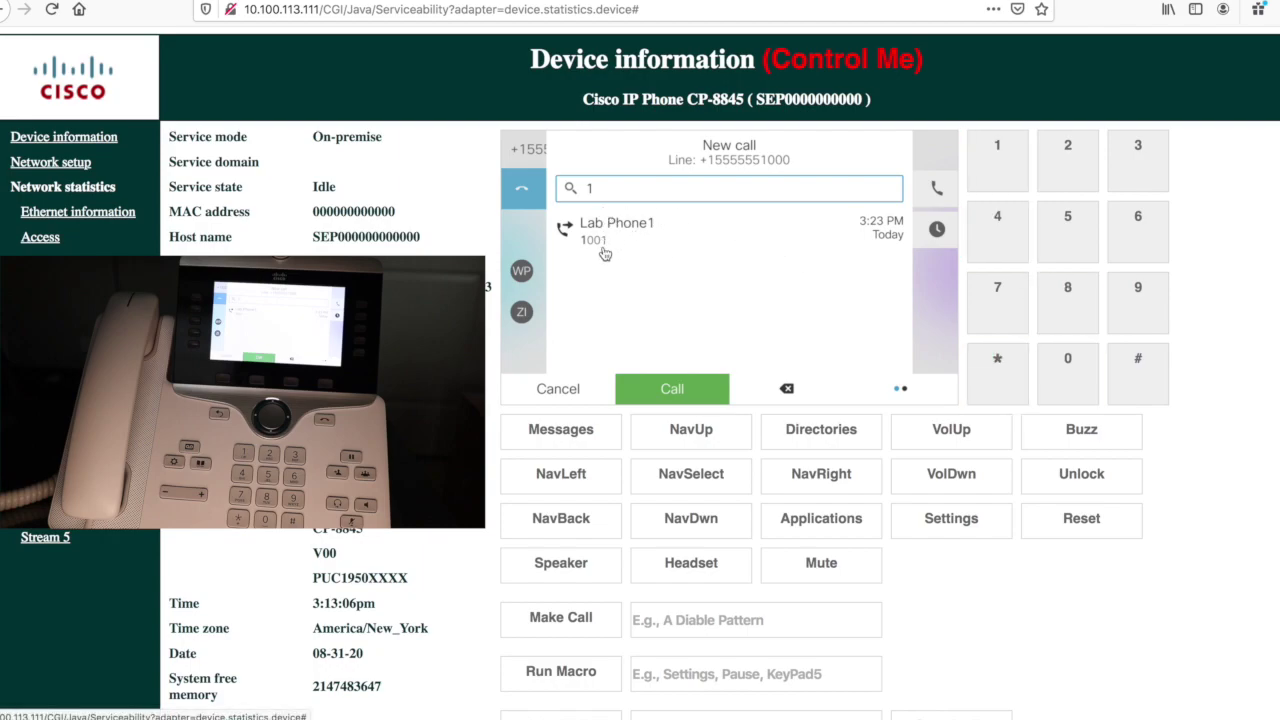
left_click(1074, 373)
left_click(672, 390)
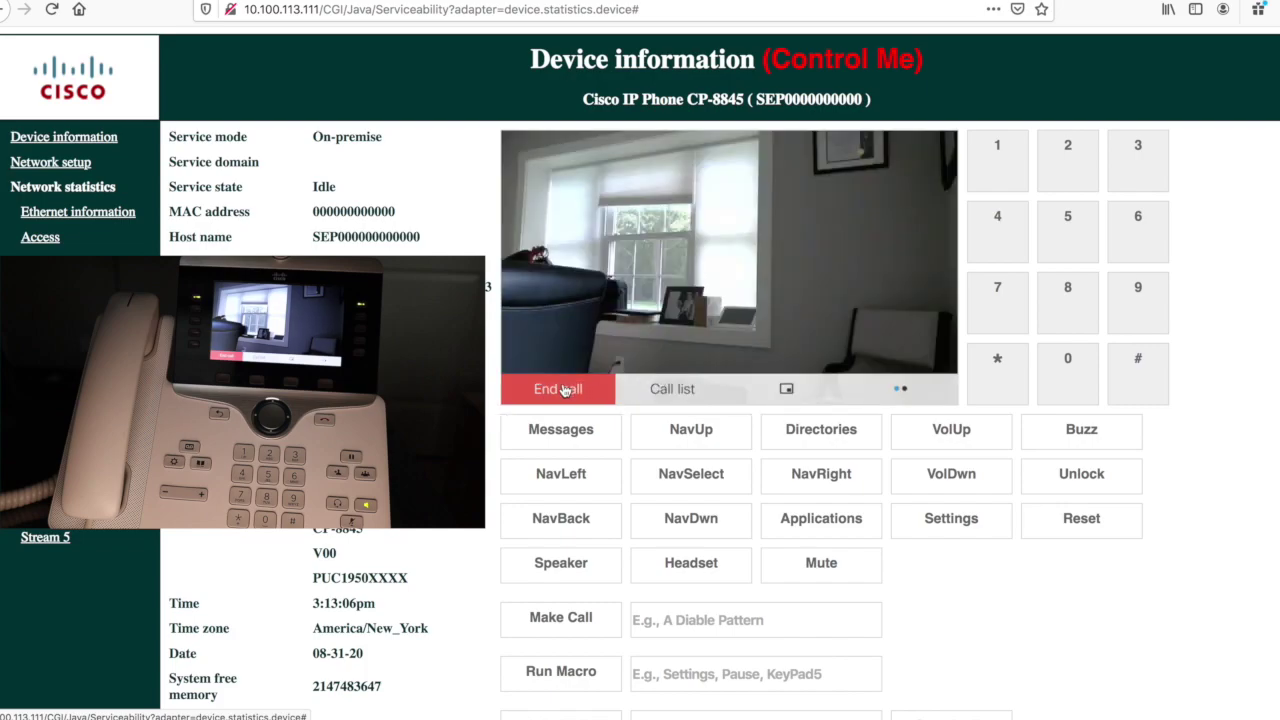
left_click(563, 391)
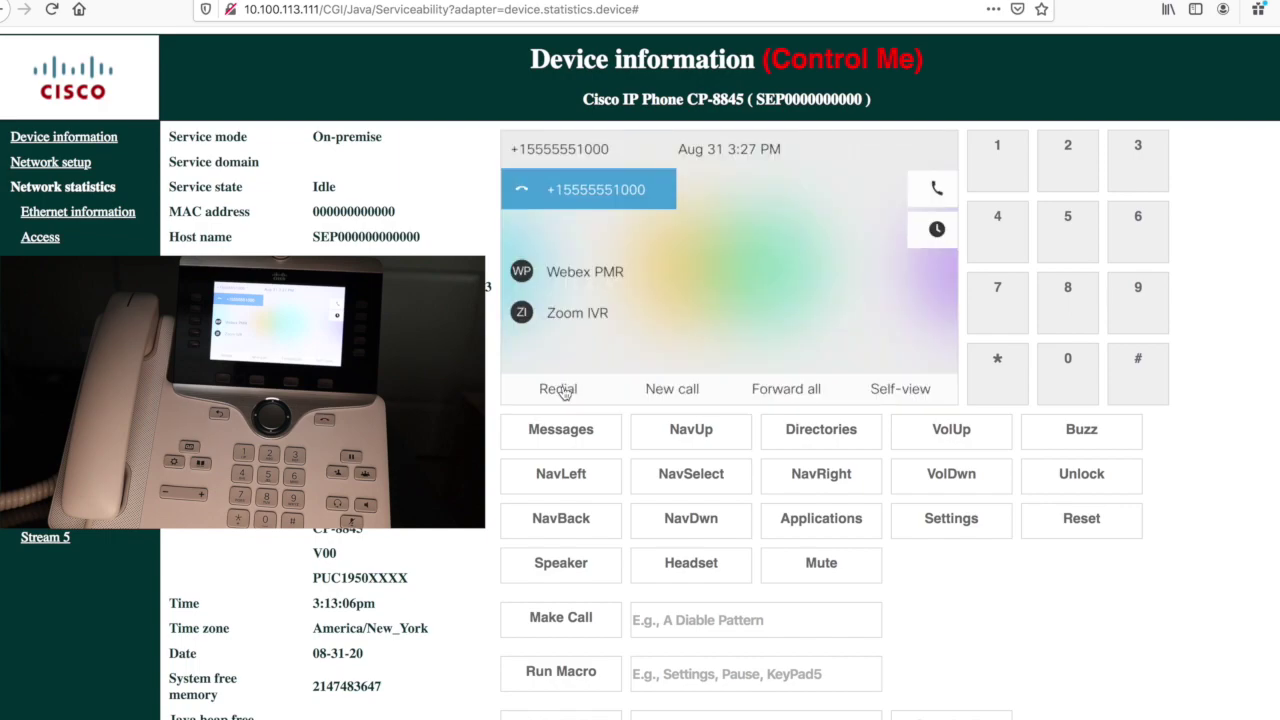
- Lower the phone's volume once and raise it once through the remote controls
left_click(951, 474)
left_click(951, 429)
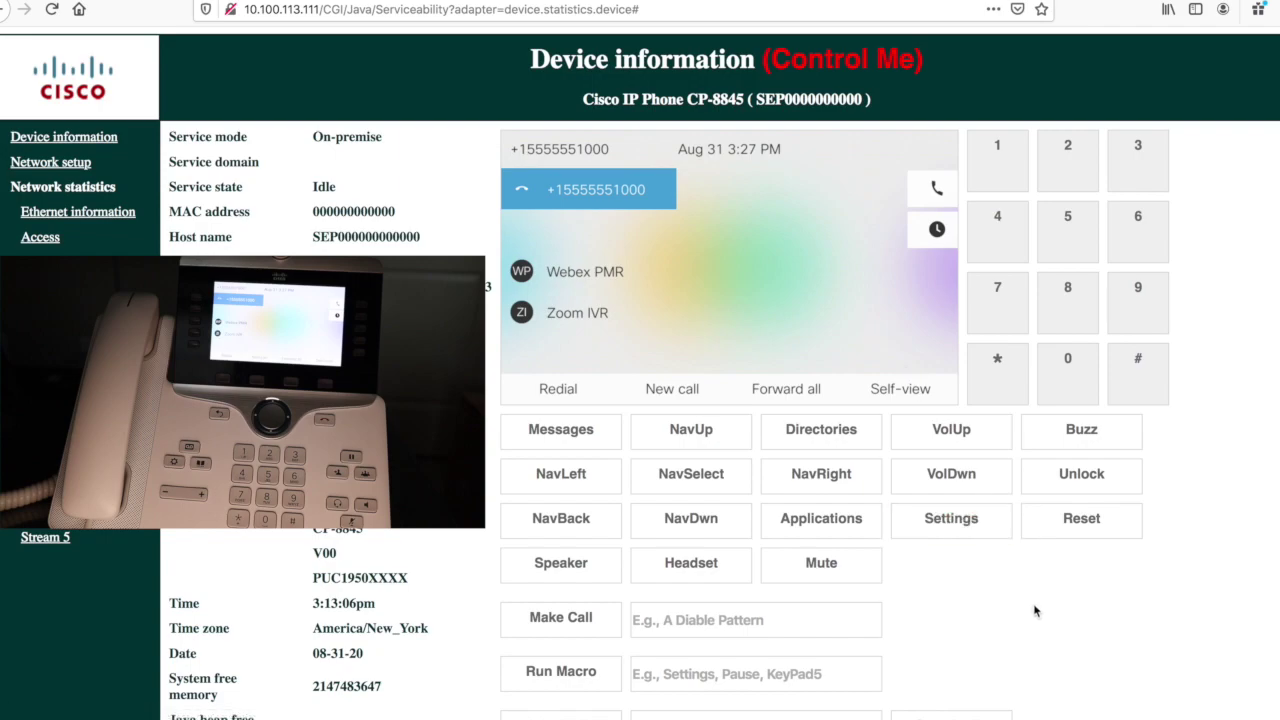